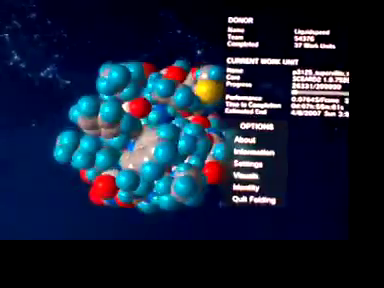
Switch the protein display mode from Spacefill to ISO Surface in the visual modes list
key("Return")
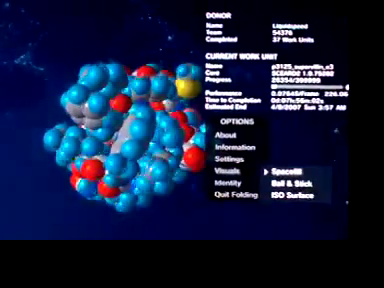
key("Down")
key("Down")
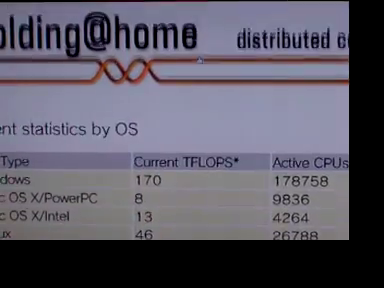
scroll(200, 62, "down", 2)
scroll(200, 80, "down", 1)
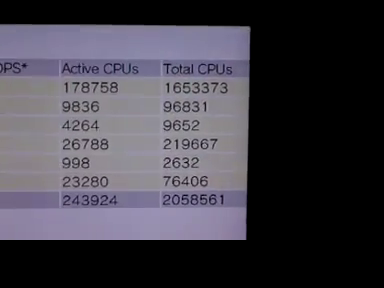
scroll(135, 72, "down", 2)
scroll(198, 88, "down", 1)
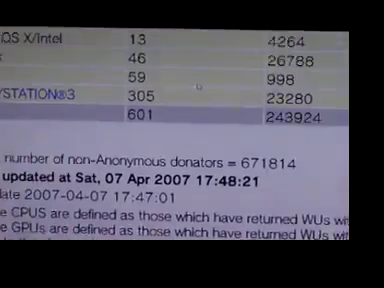
scroll(228, 84, "down", 1)
scroll(237, 90, "down", 1)
scroll(237, 90, "down", 1)
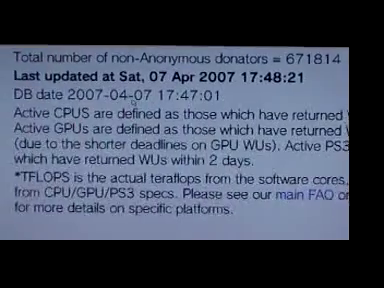
scroll(133, 101, "down", 1)
scroll(175, 120, "down", 1)
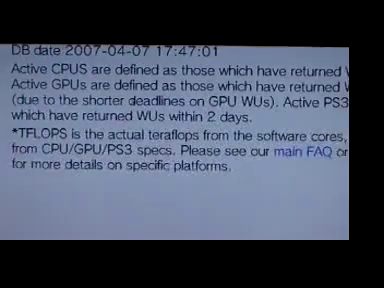
scroll(175, 120, "right", 1)
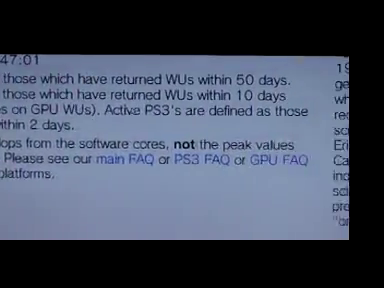